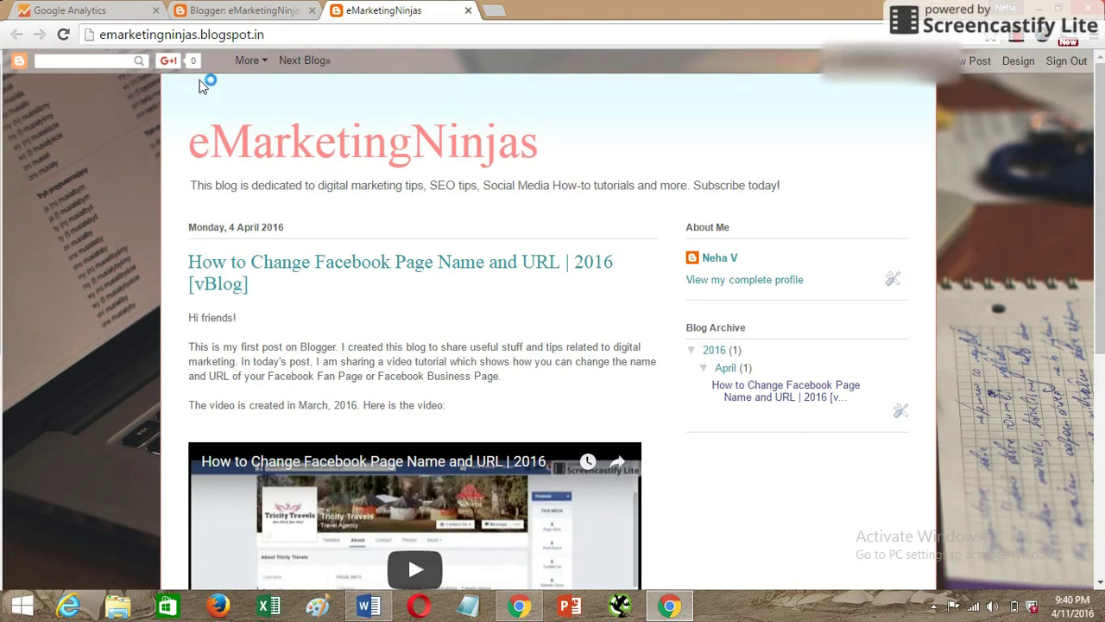
- Open the Other settings of the eMarketingNinjas blog in Blogger and go to the Google Analytics section
{"action": "left_click", "coordinate": [90, 11]}
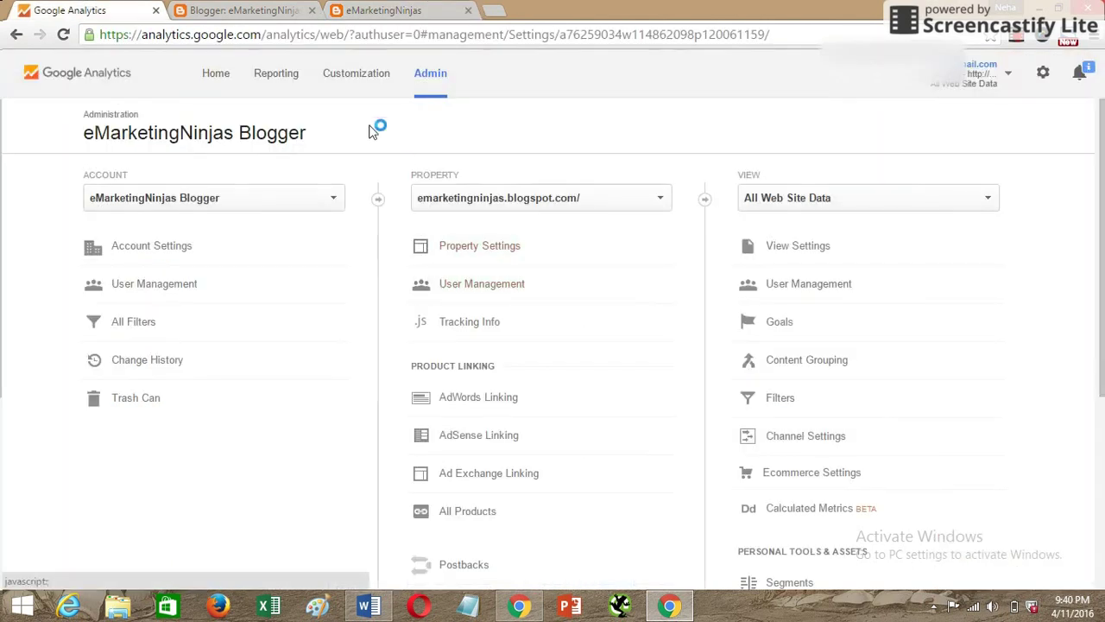
{"action": "left_click", "coordinate": [280, 14]}
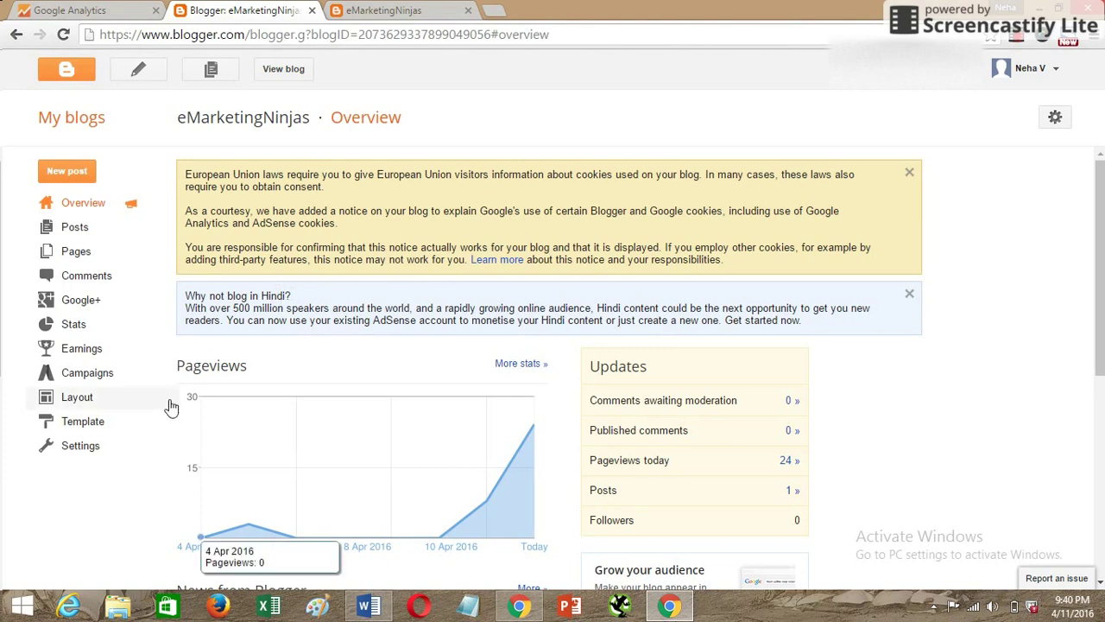
{"action": "left_click", "coordinate": [80, 446]}
{"action": "scroll", "coordinate": [345, 400], "scroll_direction": "down", "scroll_amount": 3}
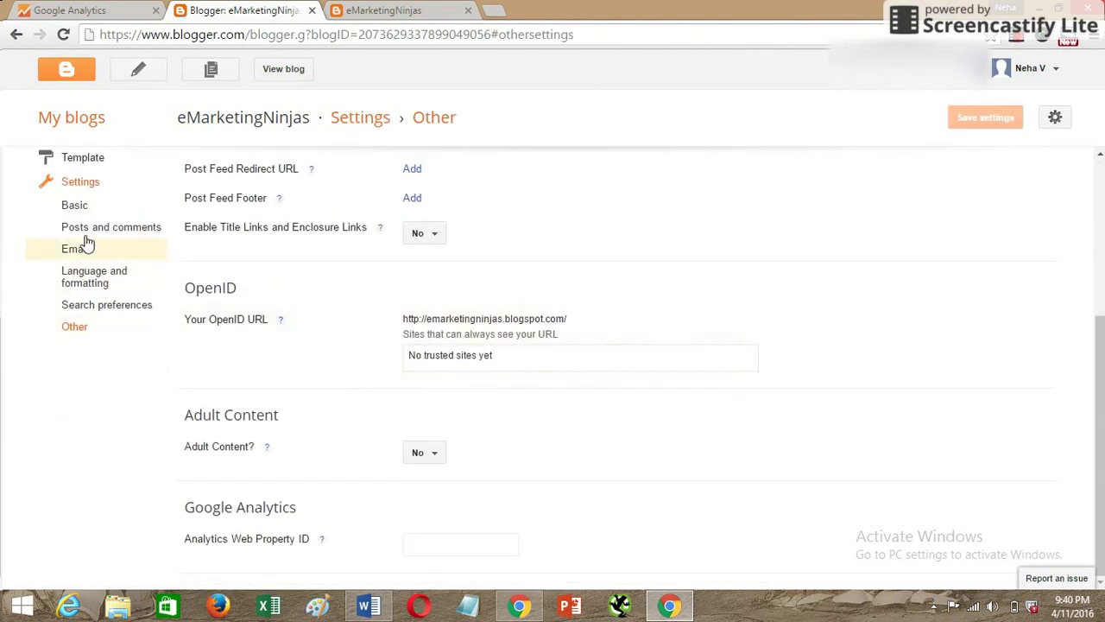
{"action": "left_click", "coordinate": [72, 335]}
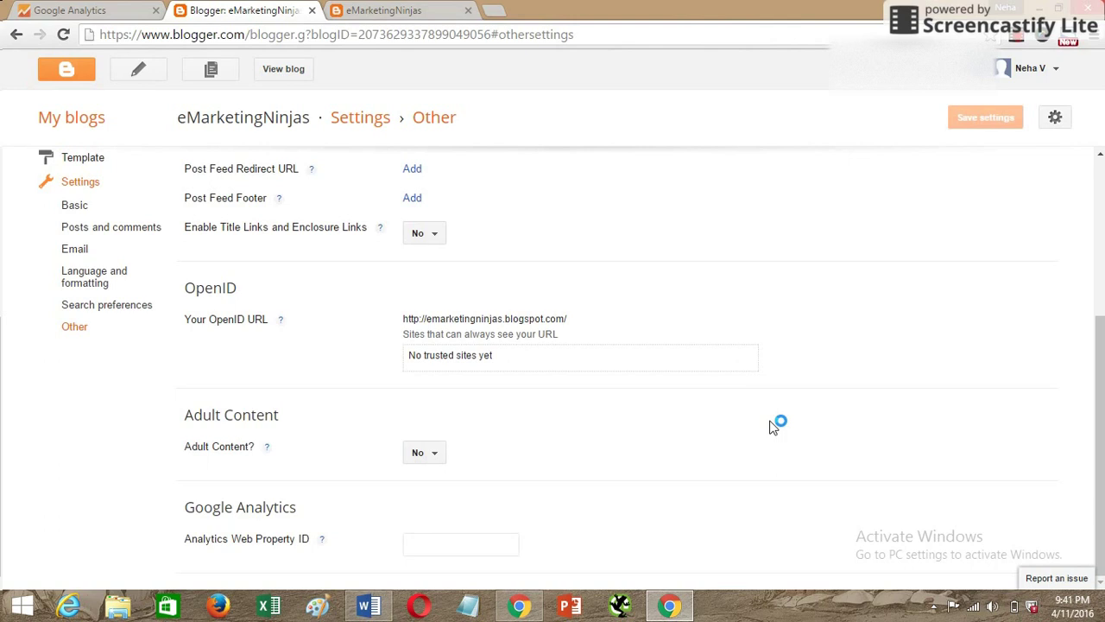
{"action": "left_click_drag", "start_coordinate": [253, 508], "coordinate": [305, 510]}
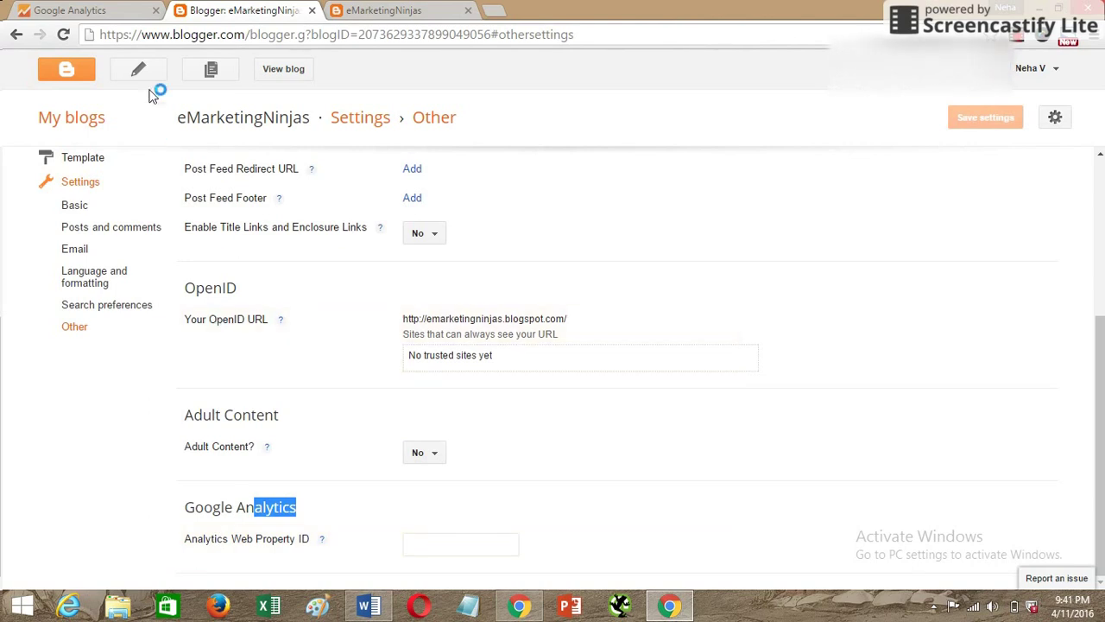
- Switch to Google Analytics and copy the tracking ID from the blog property's Tracking Code page
{"action": "left_click", "coordinate": [130, 12]}
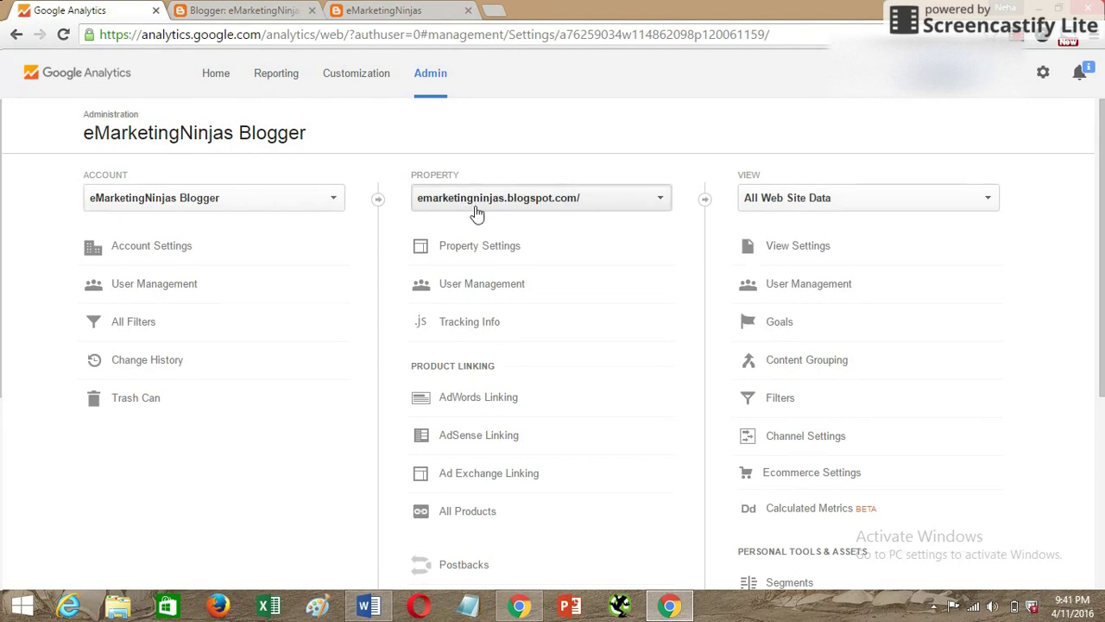
{"action": "left_click", "coordinate": [472, 331]}
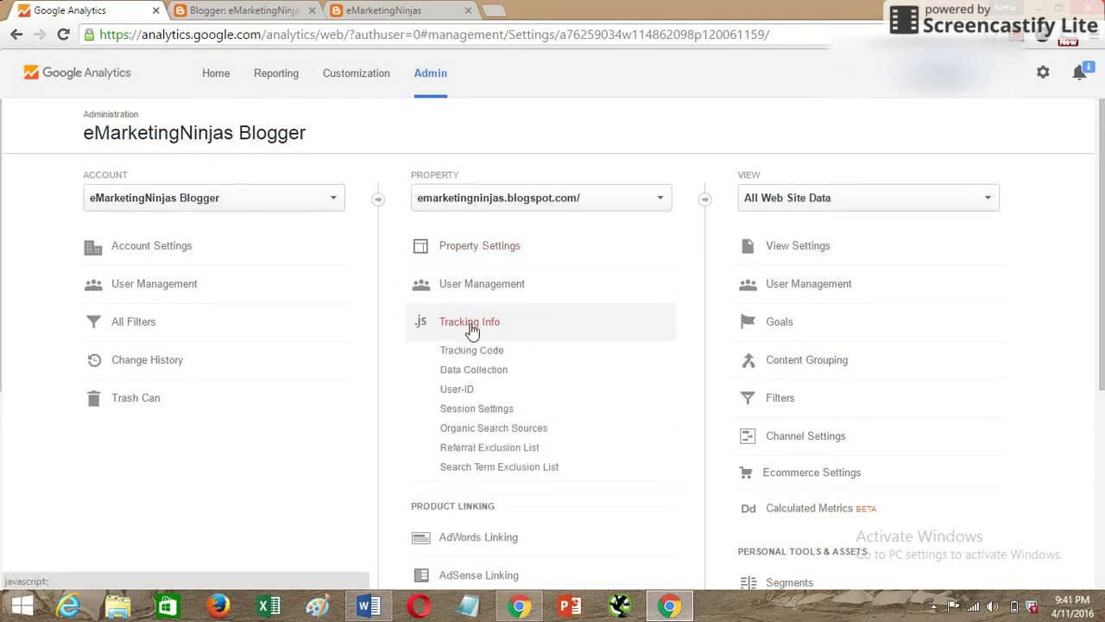
{"action": "left_click", "coordinate": [475, 353]}
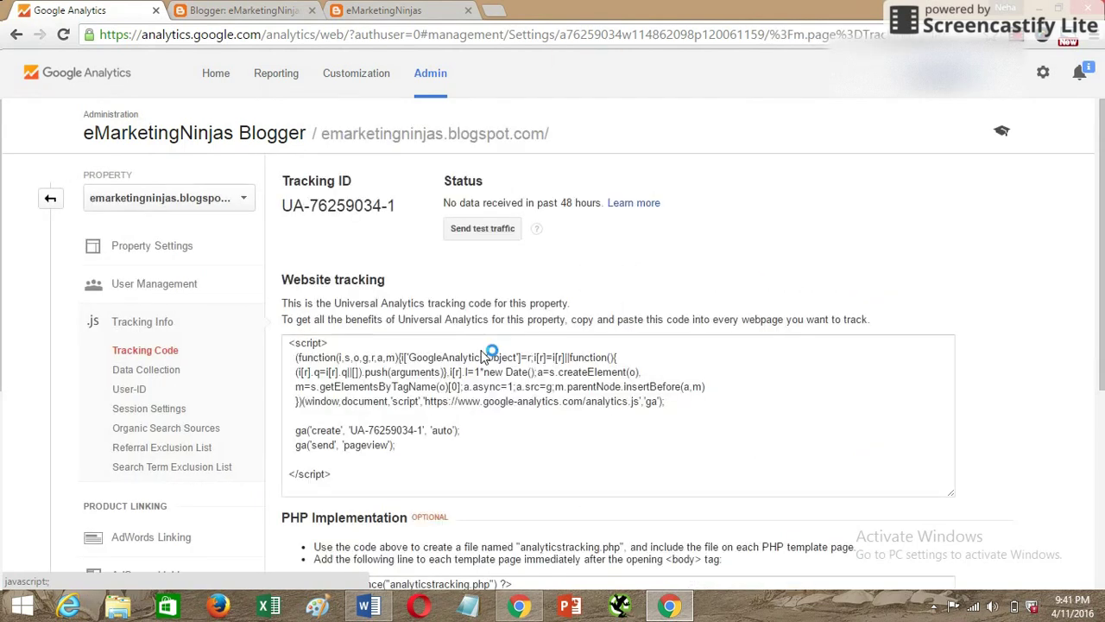
{"action": "scroll", "coordinate": [440, 358], "scroll_direction": "down", "scroll_amount": 3}
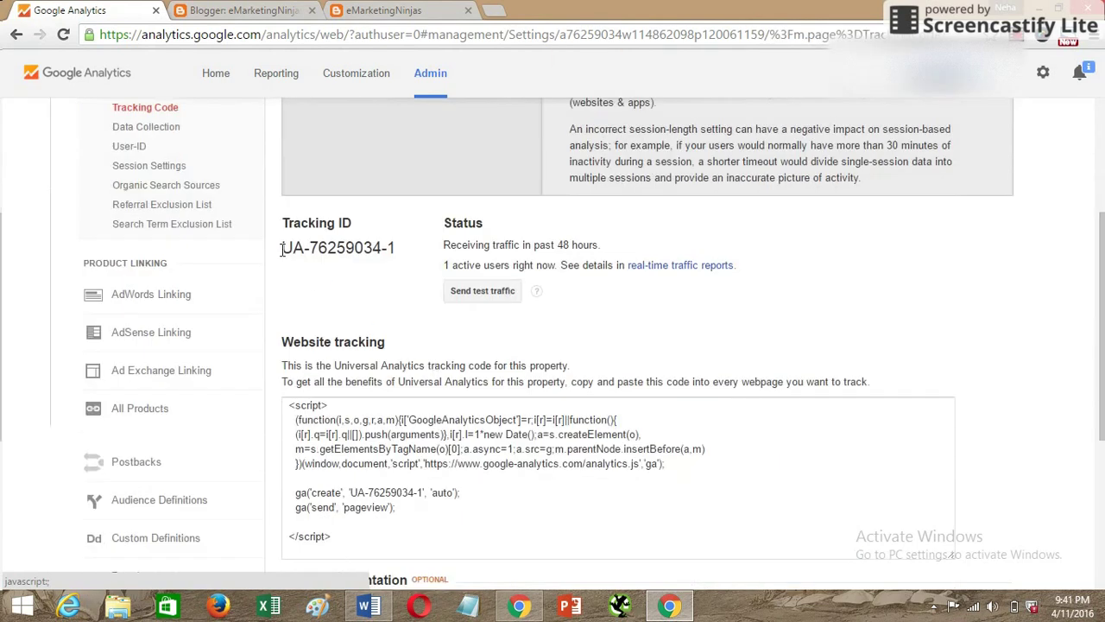
{"action": "left_click_drag", "start_coordinate": [282, 248], "coordinate": [400, 249]}
{"action": "key", "text": "ctrl+c"}
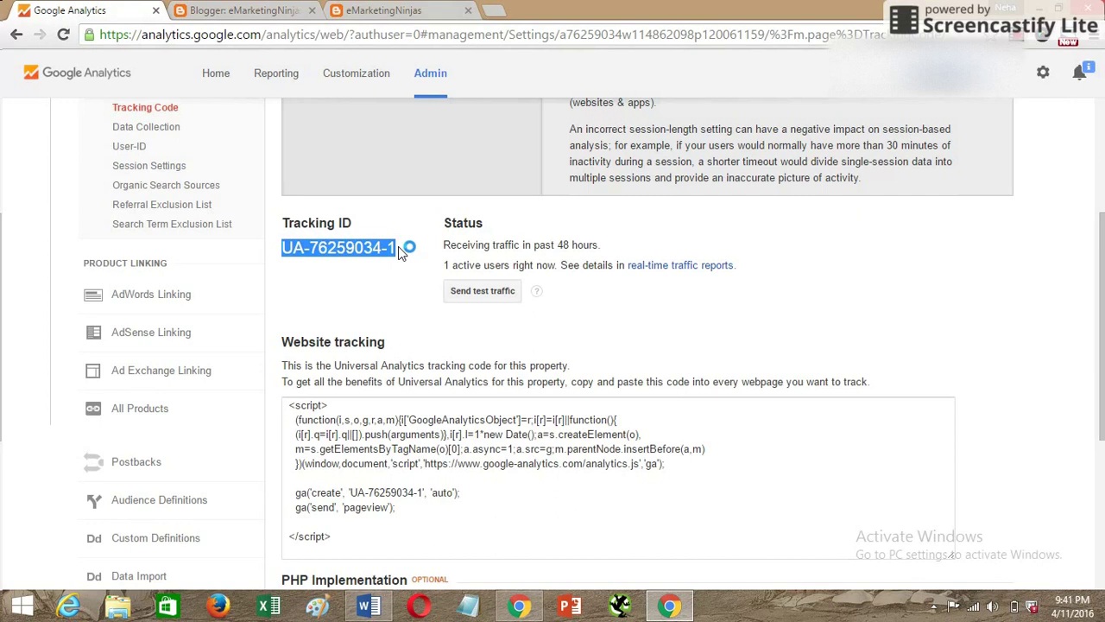
- Paste the copied tracking ID as the Analytics Web Property ID in the Blogger settings and save them
{"action": "left_click", "coordinate": [242, 16]}
{"action": "left_click", "coordinate": [402, 542]}
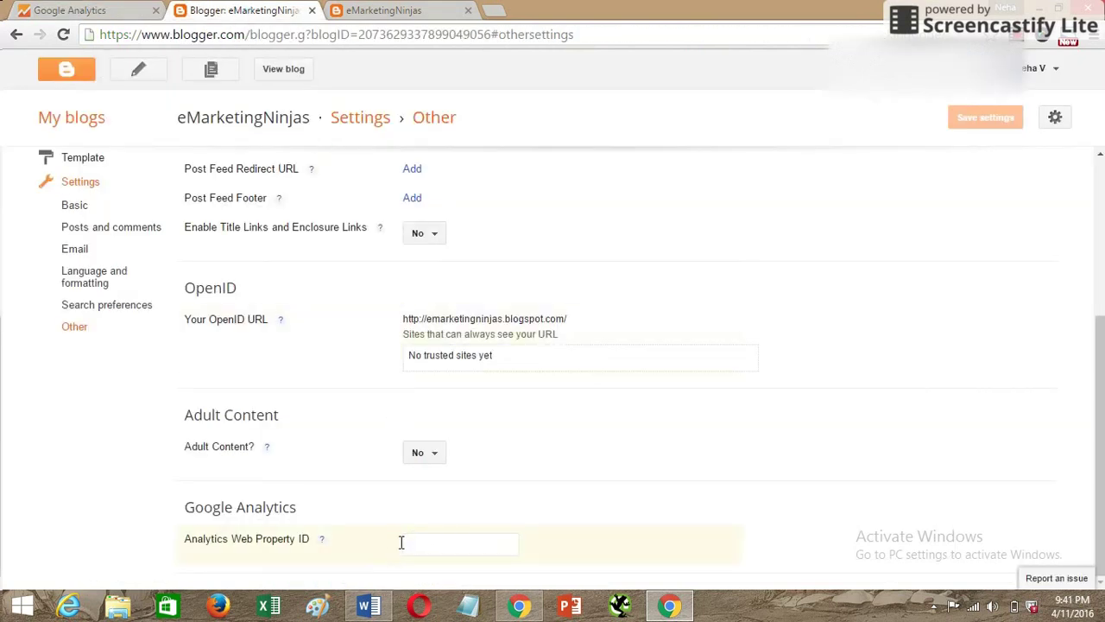
{"action": "key", "text": "ctrl+v"}
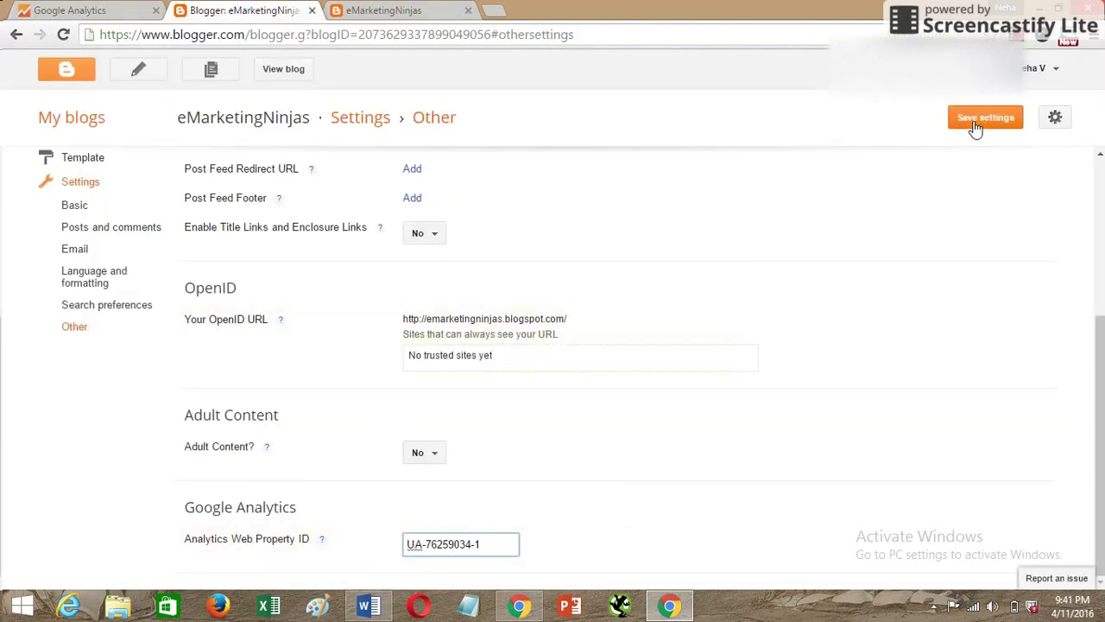
{"action": "left_click", "coordinate": [975, 124]}
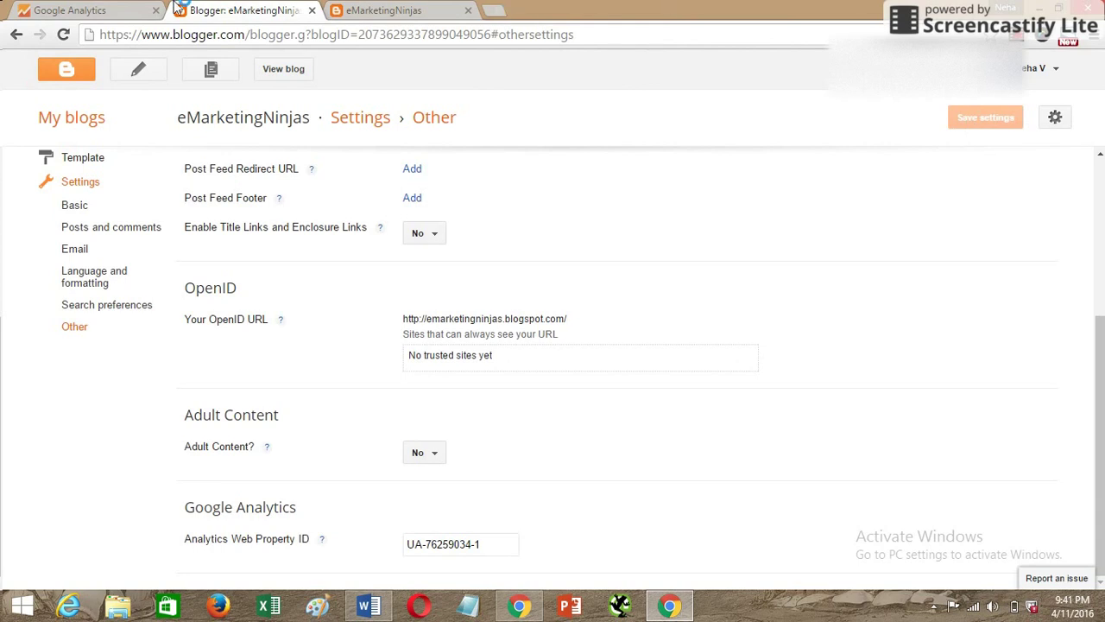
- Copy the whole website tracking script from the property's Tracking Code page in Google Analytics
{"action": "left_click", "coordinate": [121, 9]}
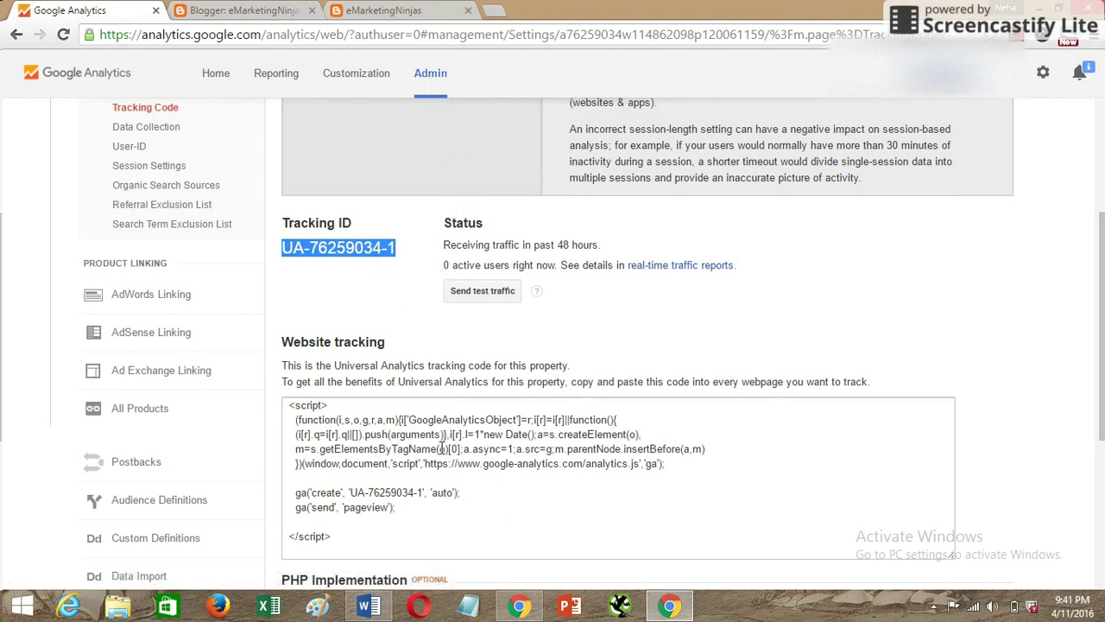
{"action": "left_click", "coordinate": [449, 494]}
{"action": "key", "text": "ctrl+c"}
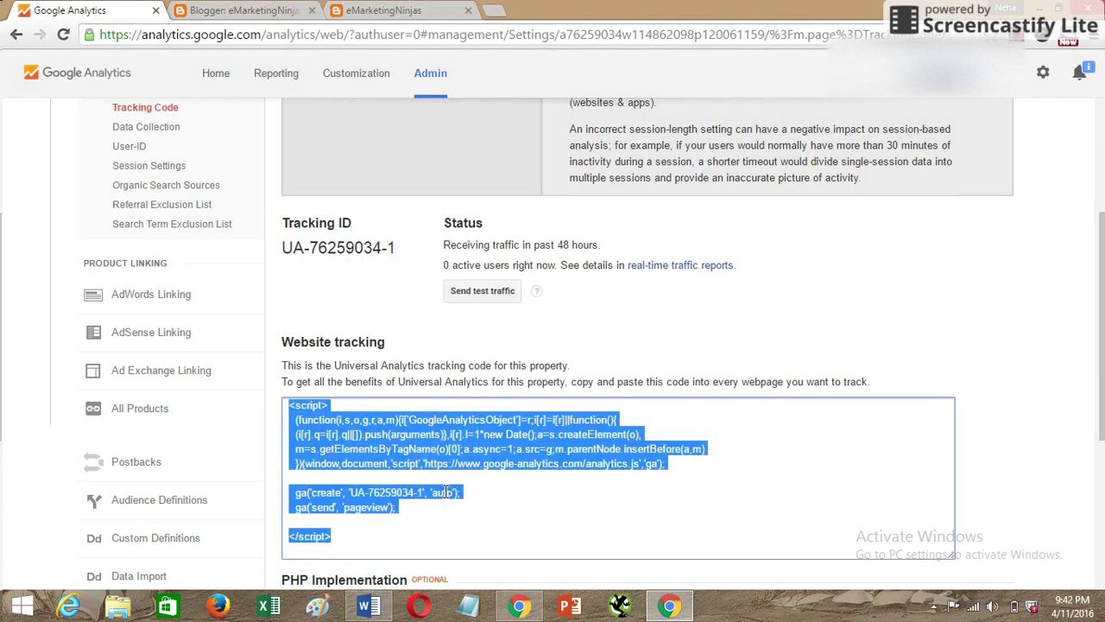
{"action": "scroll", "coordinate": [445, 492], "scroll_direction": "up", "scroll_amount": 2}
- Switch to Blogger and open the HTML source of the blog's template for editing
{"action": "left_click", "coordinate": [240, 10]}
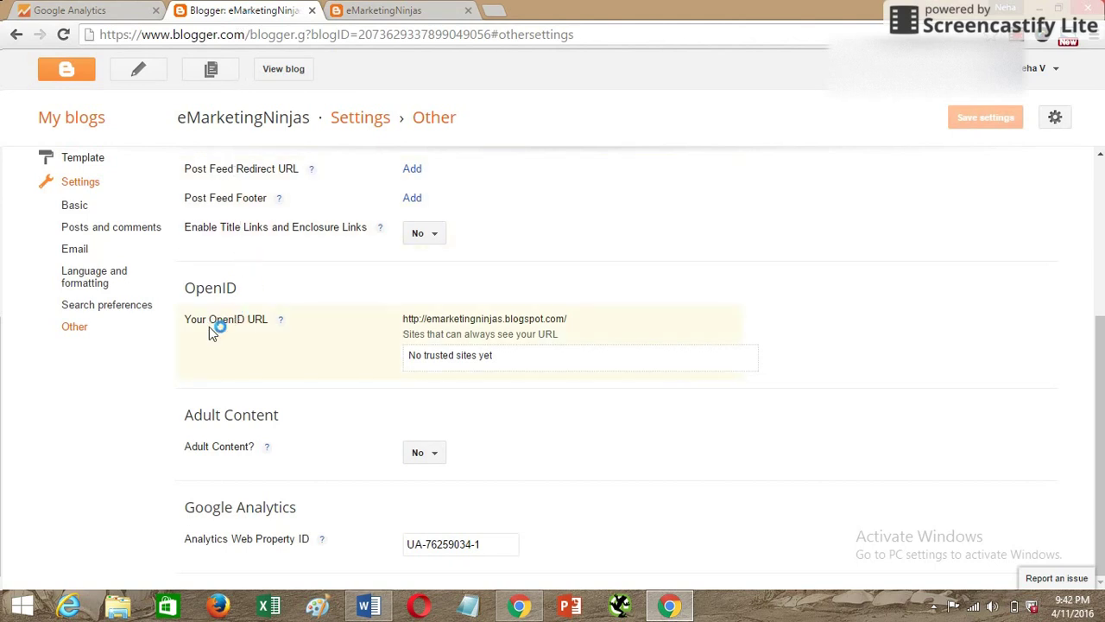
{"action": "scroll", "coordinate": [118, 310], "scroll_direction": "up", "scroll_amount": 3}
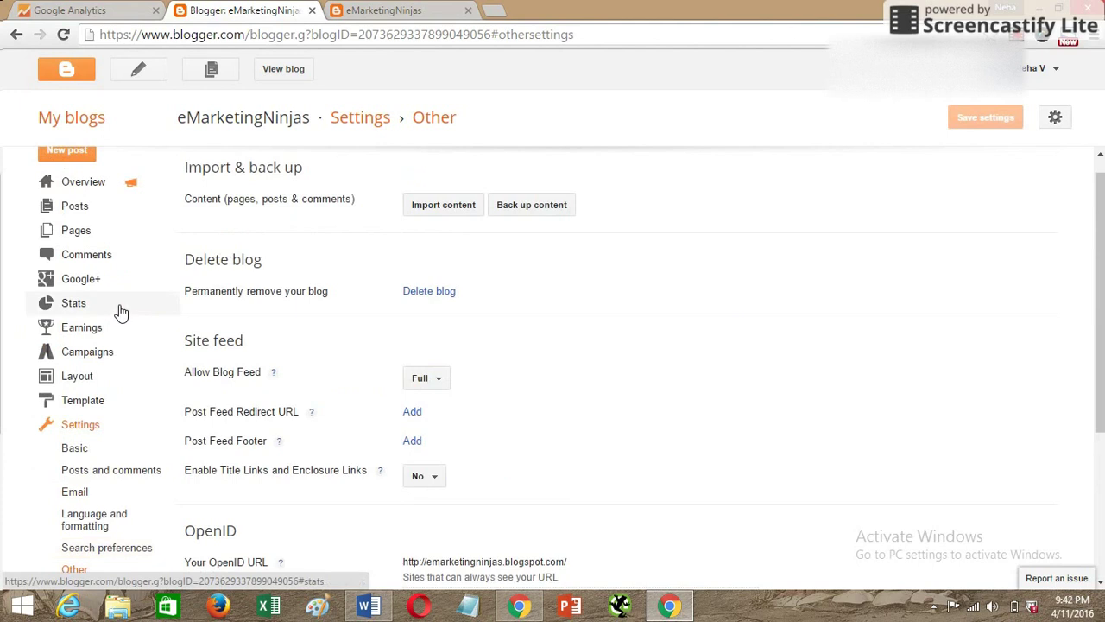
{"action": "left_click", "coordinate": [95, 403]}
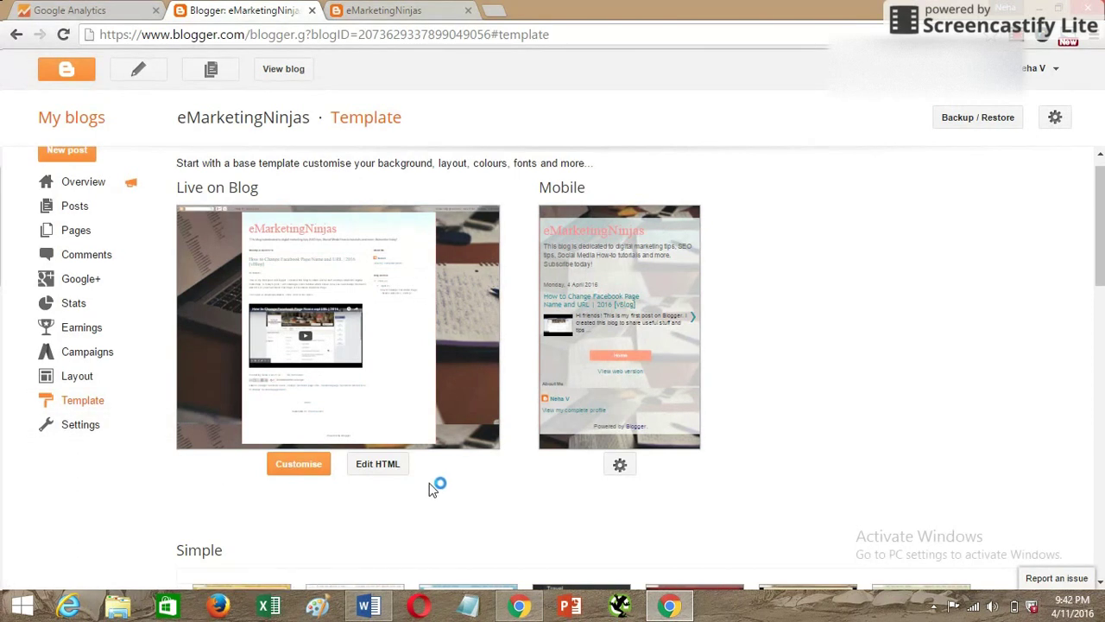
{"action": "left_click", "coordinate": [385, 471]}
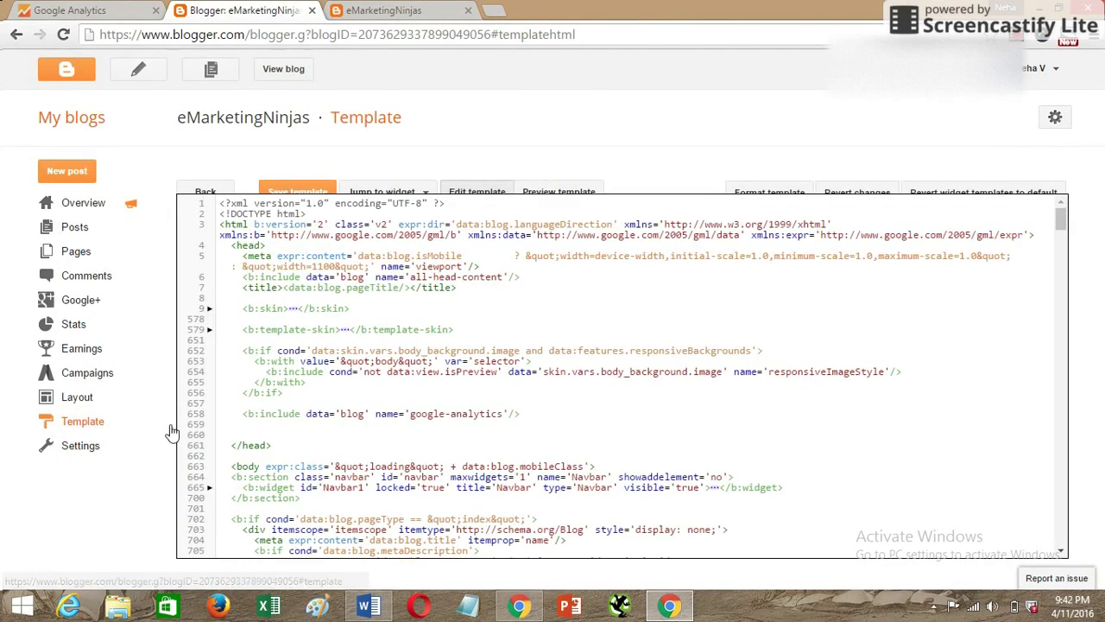
{"action": "left_click", "coordinate": [89, 429]}
{"action": "left_click", "coordinate": [397, 488]}
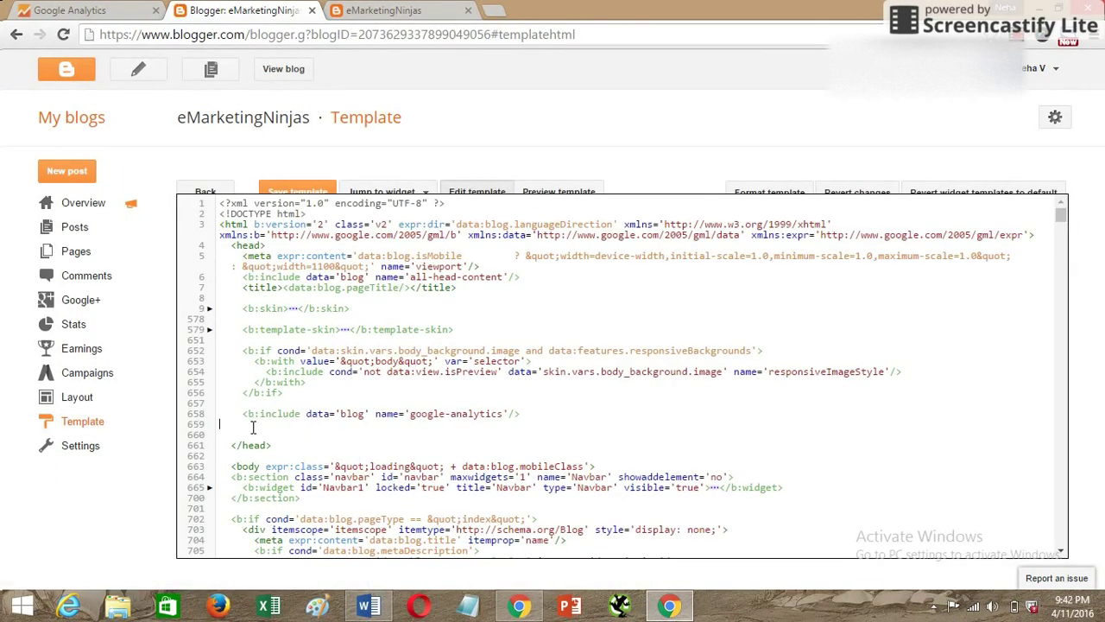
- Paste the Analytics tracking script just above the closing </head> tag in the template's HTML and save the template
{"action": "left_click", "coordinate": [95, 15]}
{"action": "scroll", "coordinate": [440, 448], "scroll_direction": "down", "scroll_amount": 3}
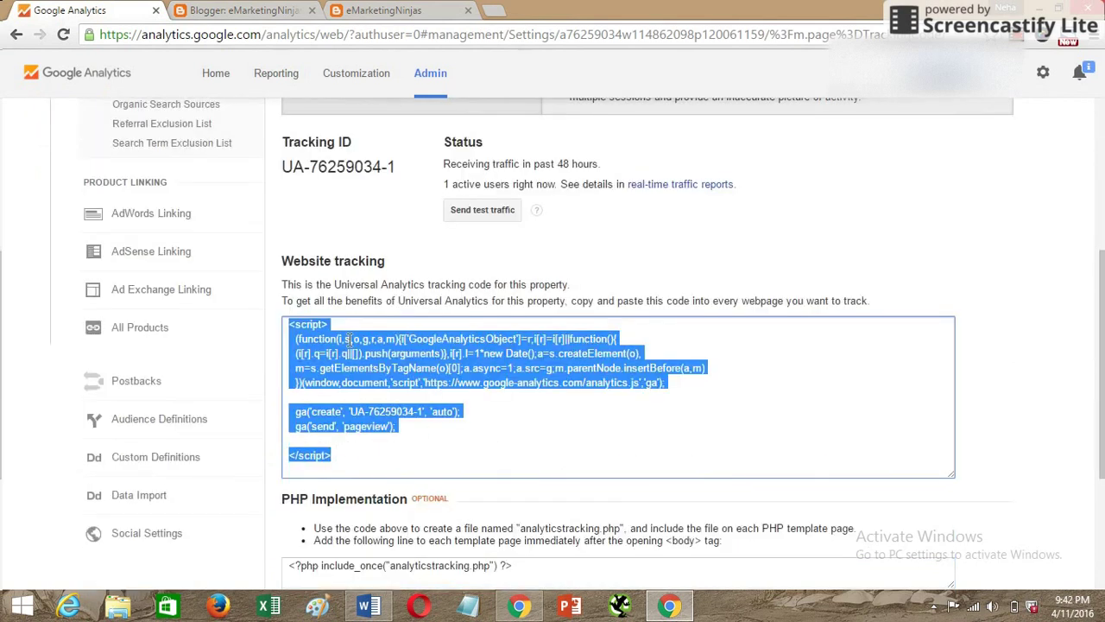
{"action": "left_click", "coordinate": [277, 10]}
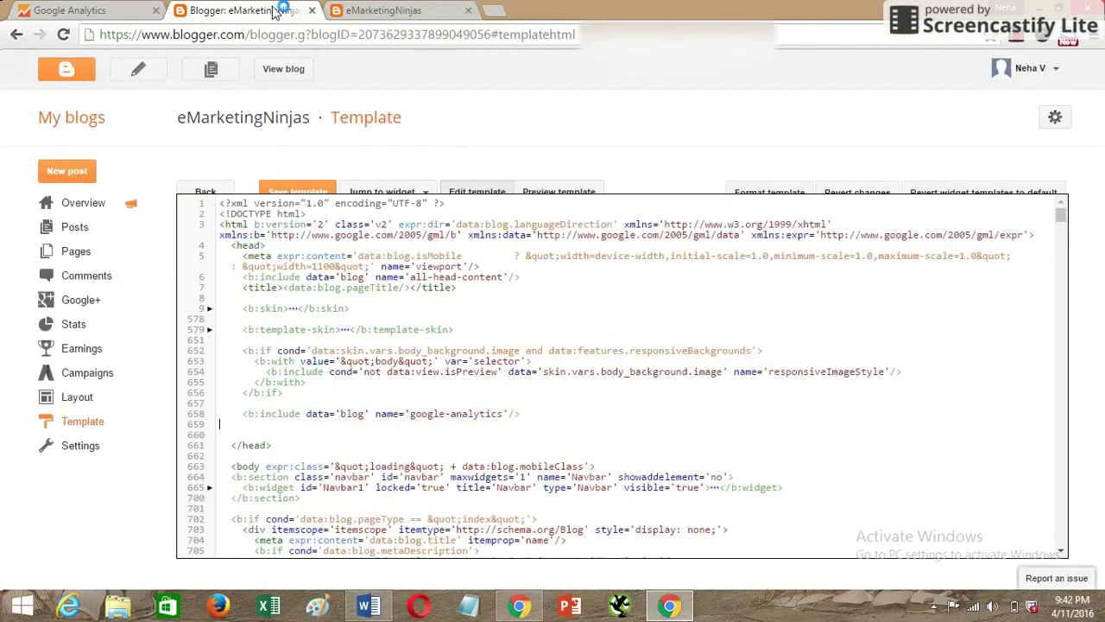
{"action": "left_click", "coordinate": [122, 10]}
{"action": "left_click", "coordinate": [255, 9]}
{"action": "left_click_drag", "start_coordinate": [274, 444], "coordinate": [220, 445]}
{"action": "left_click", "coordinate": [245, 434]}
{"action": "key", "text": "ctrl+v"}
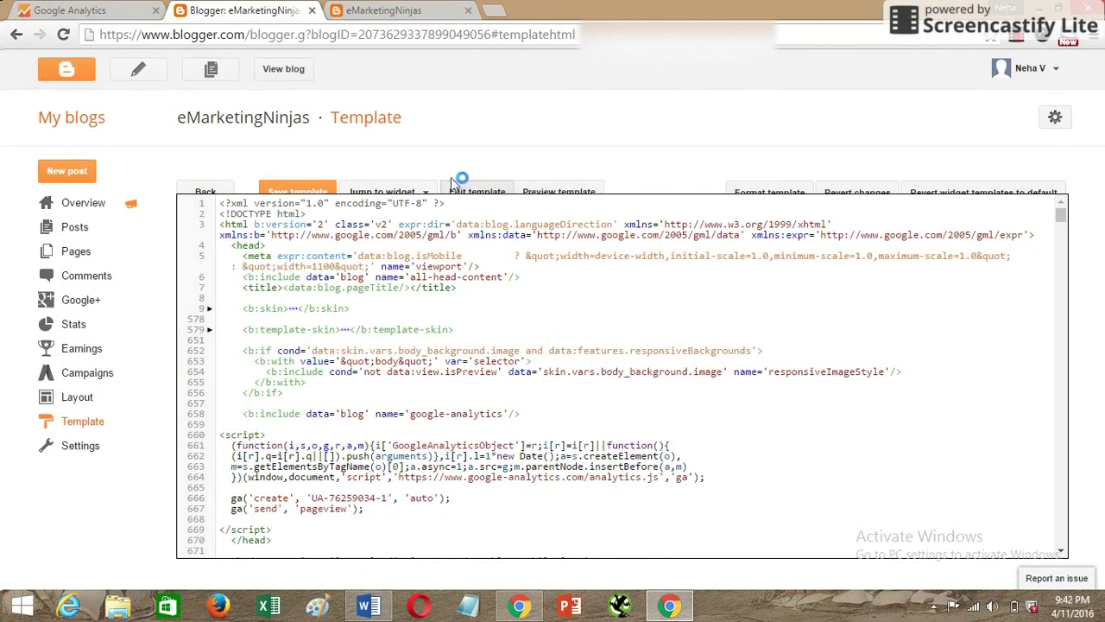
{"action": "left_click", "coordinate": [296, 190]}
- Review the Analytics Web Property ID in the blog's Other settings
{"action": "left_click", "coordinate": [73, 448]}
{"action": "scroll", "coordinate": [146, 518], "scroll_direction": "down", "scroll_amount": 2}
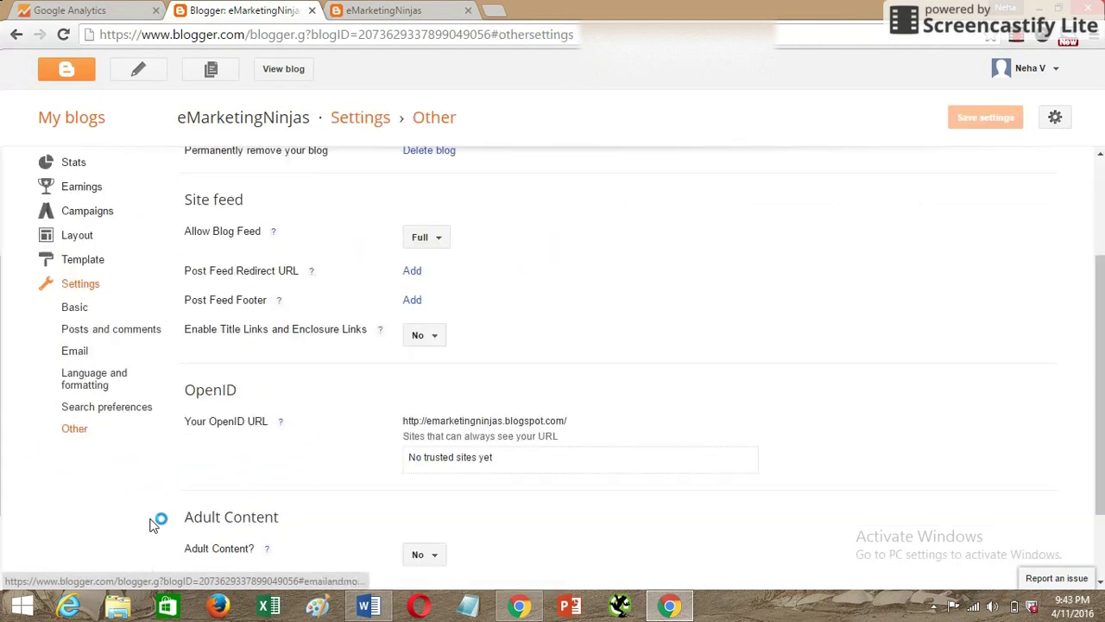
{"action": "scroll", "coordinate": [151, 524], "scroll_direction": "down", "scroll_amount": 1}
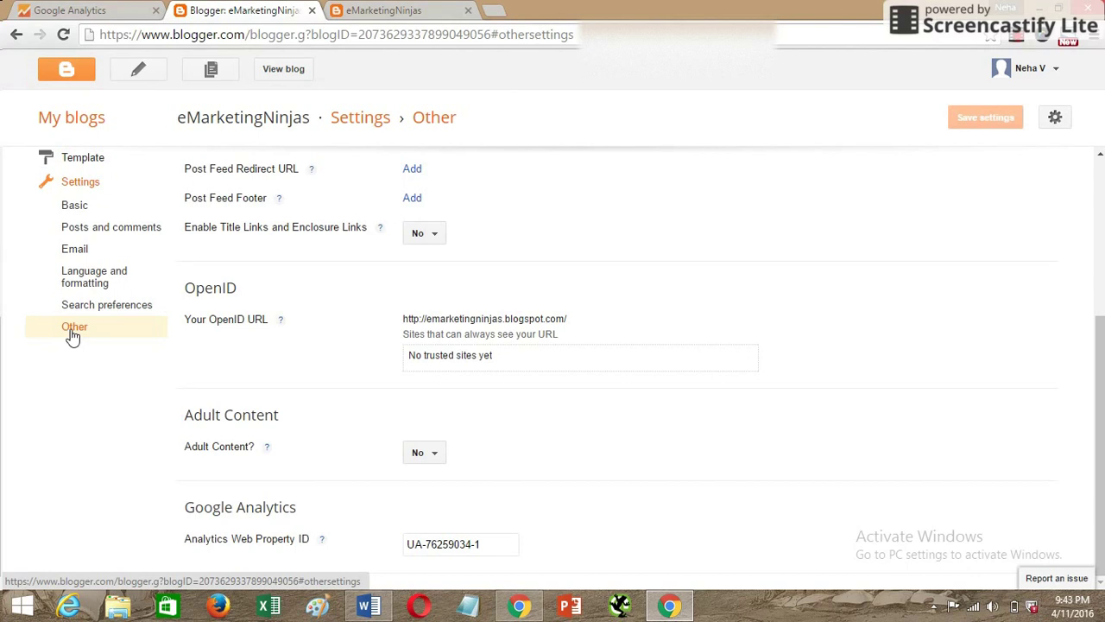
- Send test traffic to the blog from the property's Tracking Code page in Google Analytics
{"action": "left_click", "coordinate": [97, 14]}
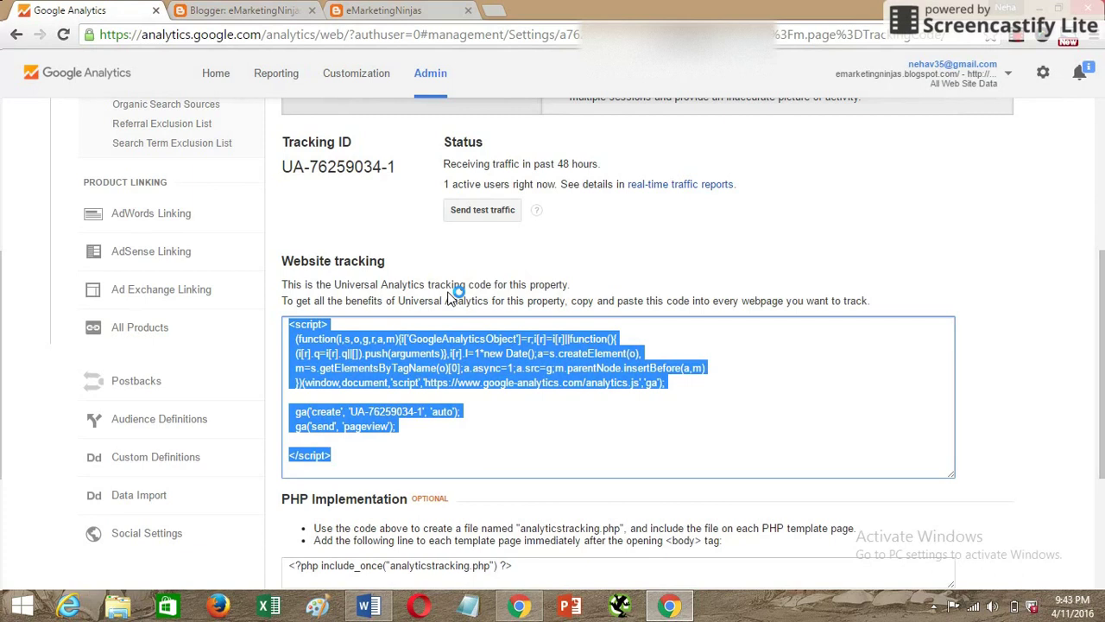
{"action": "scroll", "coordinate": [449, 298], "scroll_direction": "up", "scroll_amount": 4}
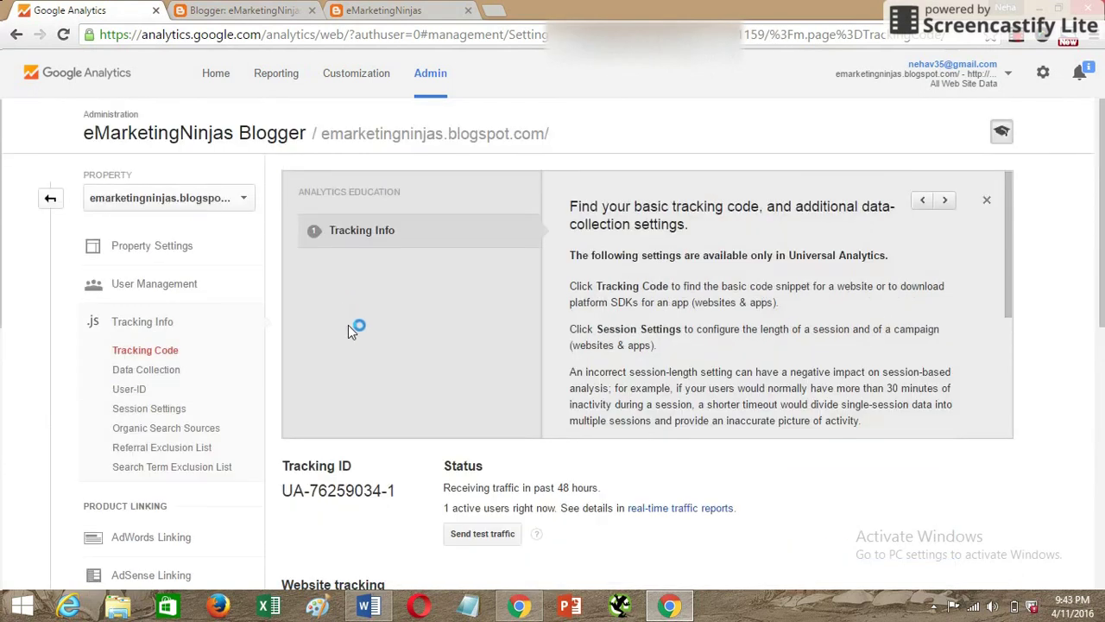
{"action": "scroll", "coordinate": [547, 414], "scroll_direction": "down", "scroll_amount": 2}
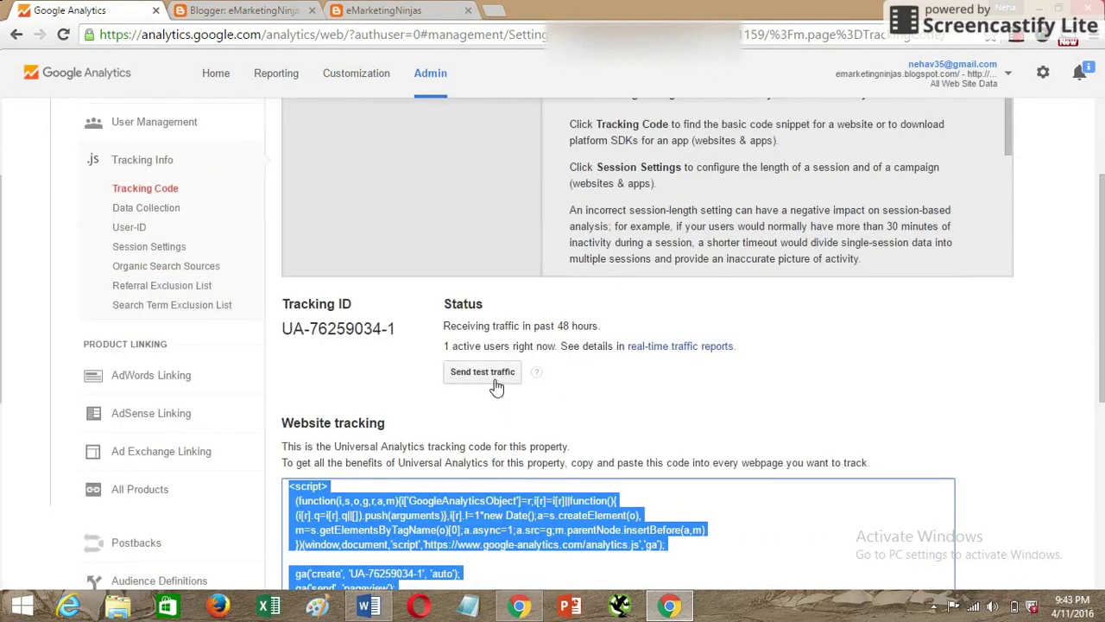
{"action": "left_click", "coordinate": [483, 372]}
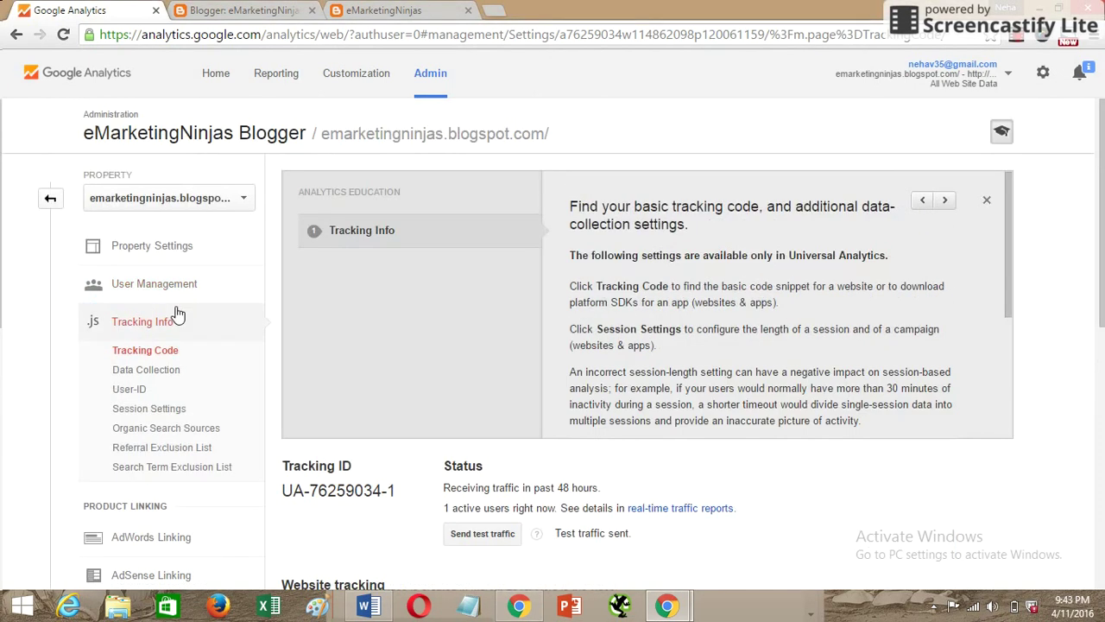
- Open the Real-Time Overview report and examine the active users, top active pages and traffic sources
{"action": "left_click", "coordinate": [276, 74]}
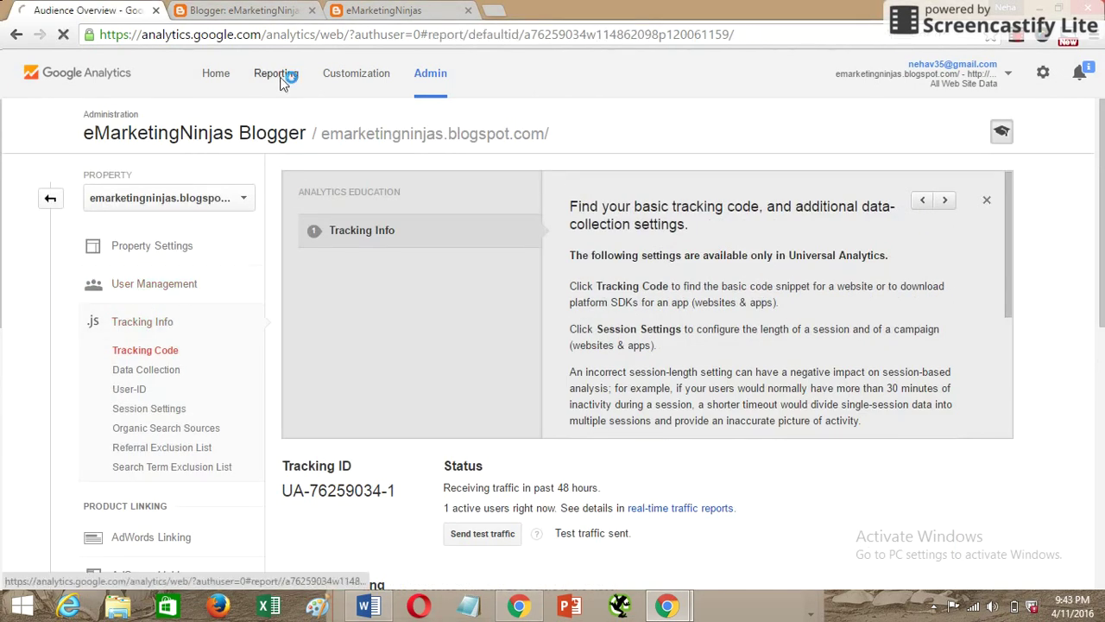
{"action": "scroll", "coordinate": [250, 216], "scroll_direction": "down", "scroll_amount": 1}
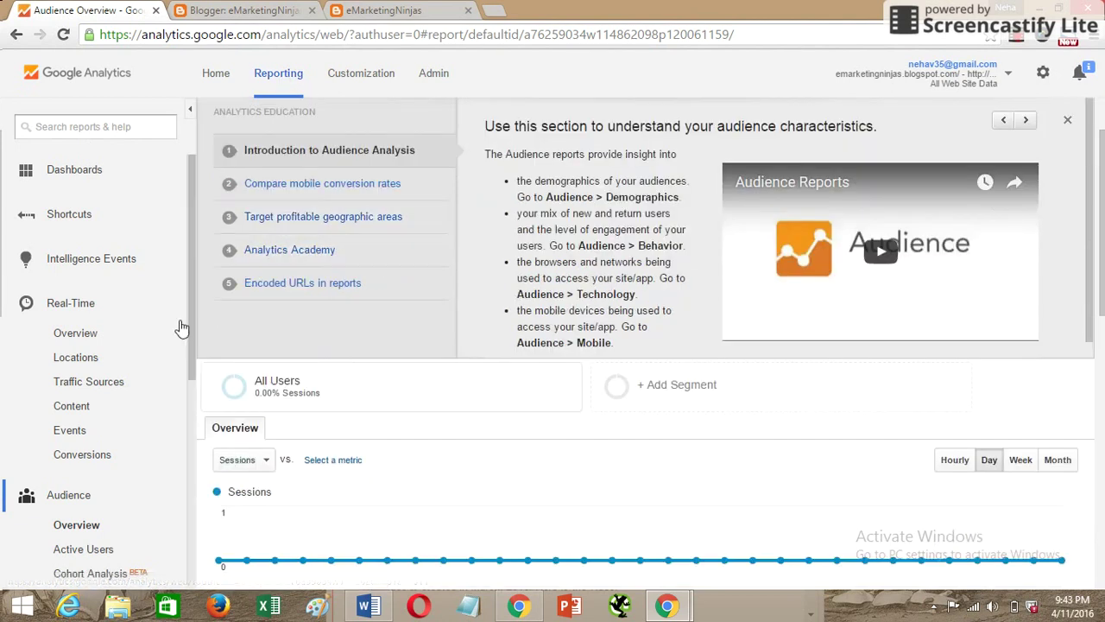
{"action": "left_click", "coordinate": [75, 337]}
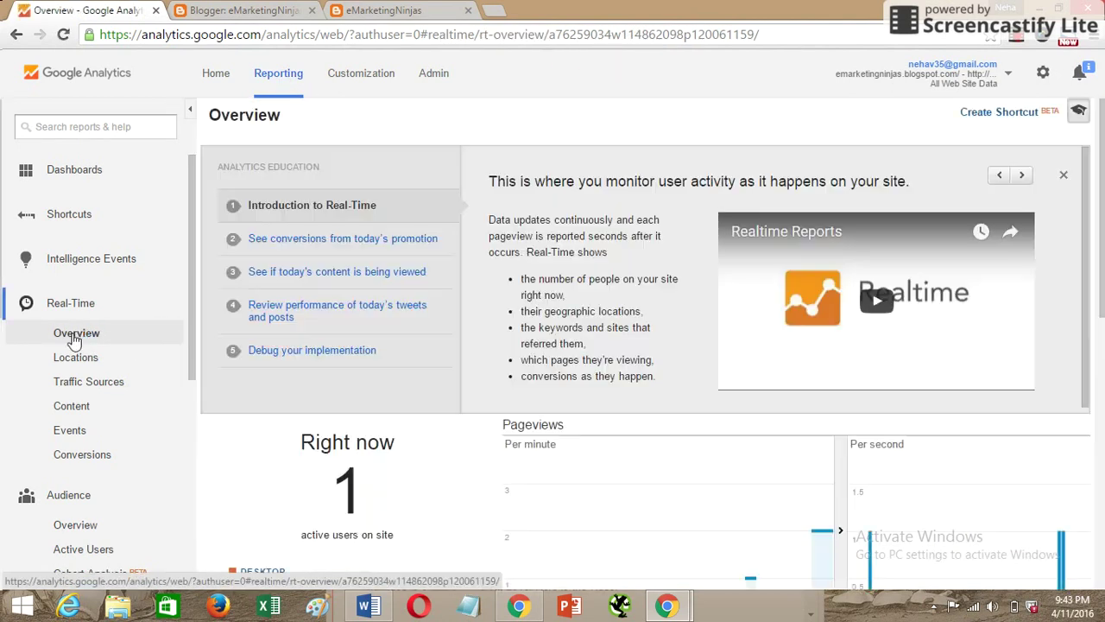
{"action": "scroll", "coordinate": [313, 398], "scroll_direction": "down", "scroll_amount": 6}
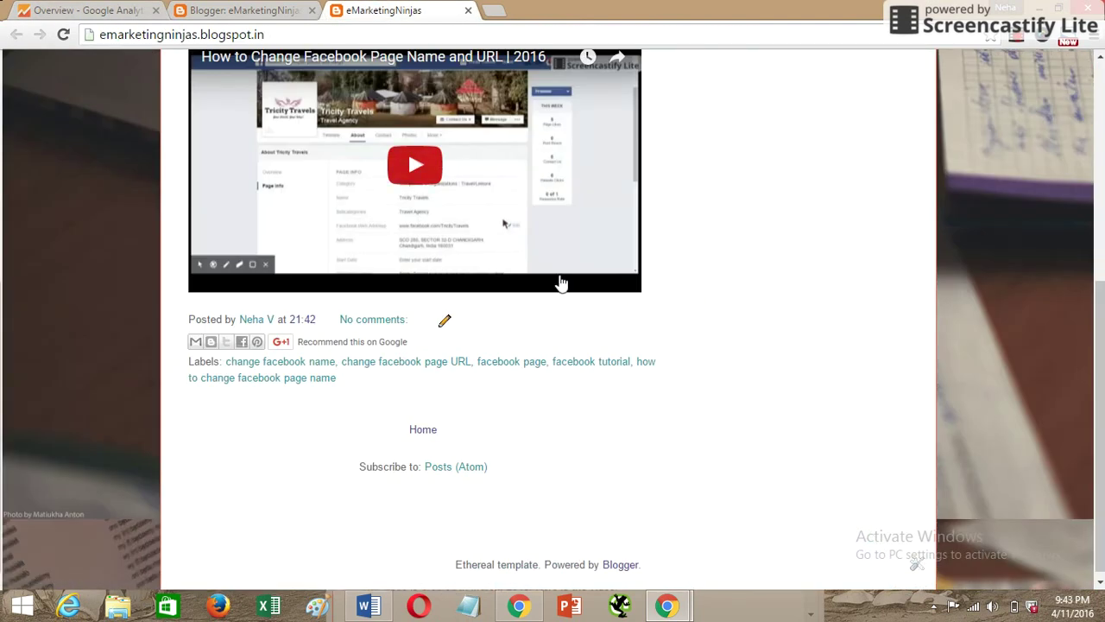
{"action": "left_click", "coordinate": [73, 11]}
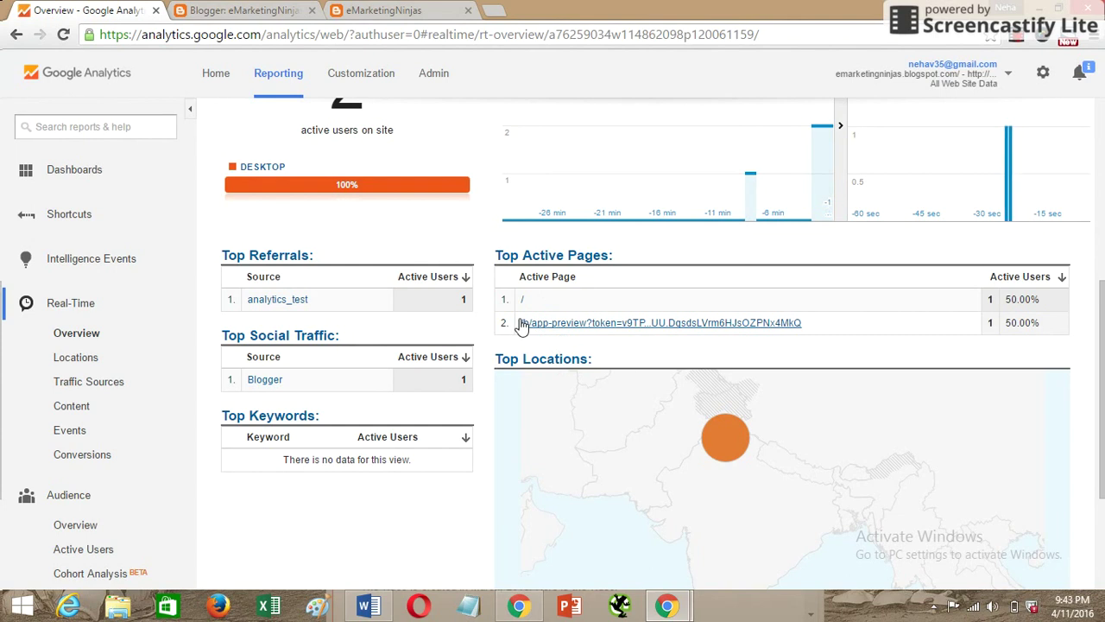
{"action": "scroll", "coordinate": [377, 316], "scroll_direction": "up", "scroll_amount": 3}
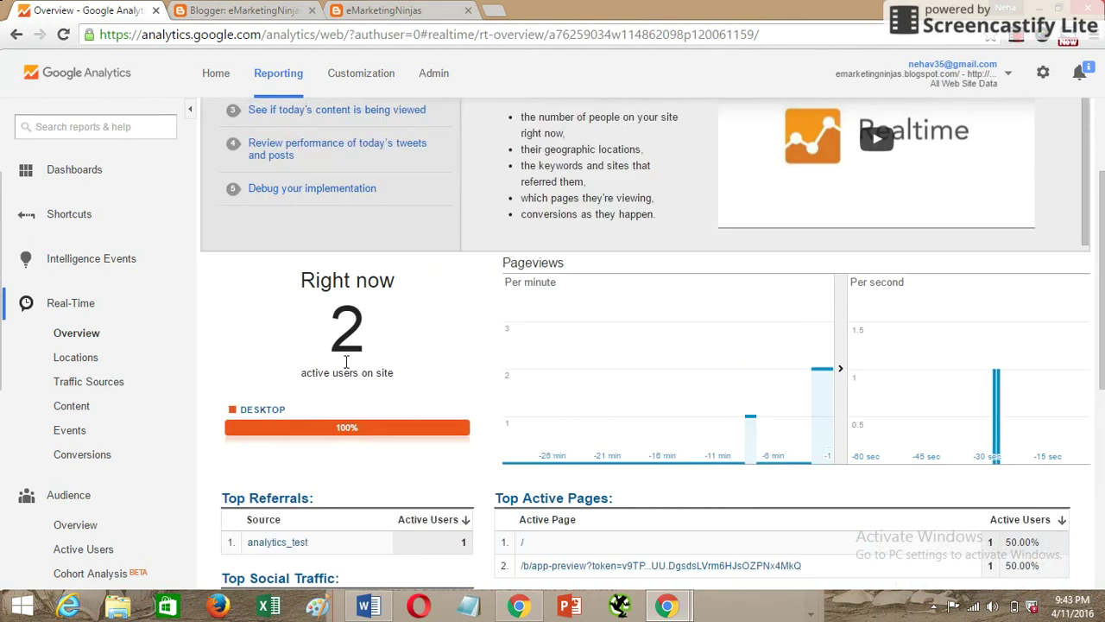